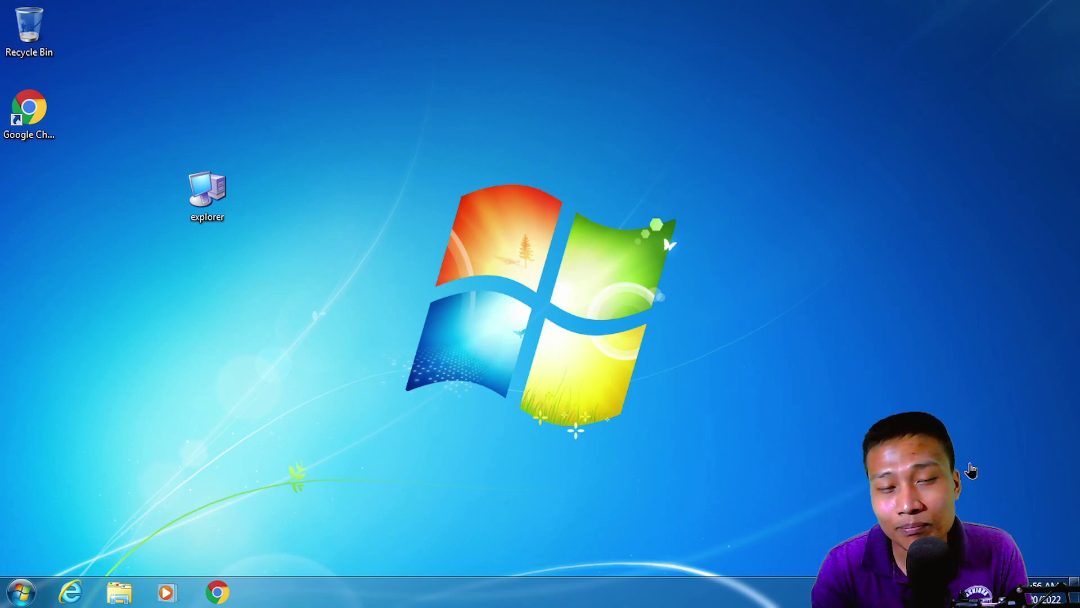
# - Check the product version in the details of the desktop explorer file's properties, and close the properties
pyautogui.moveTo(208, 197); pyautogui.dragTo(264, 200)
pyautogui.rightClick(274, 197)
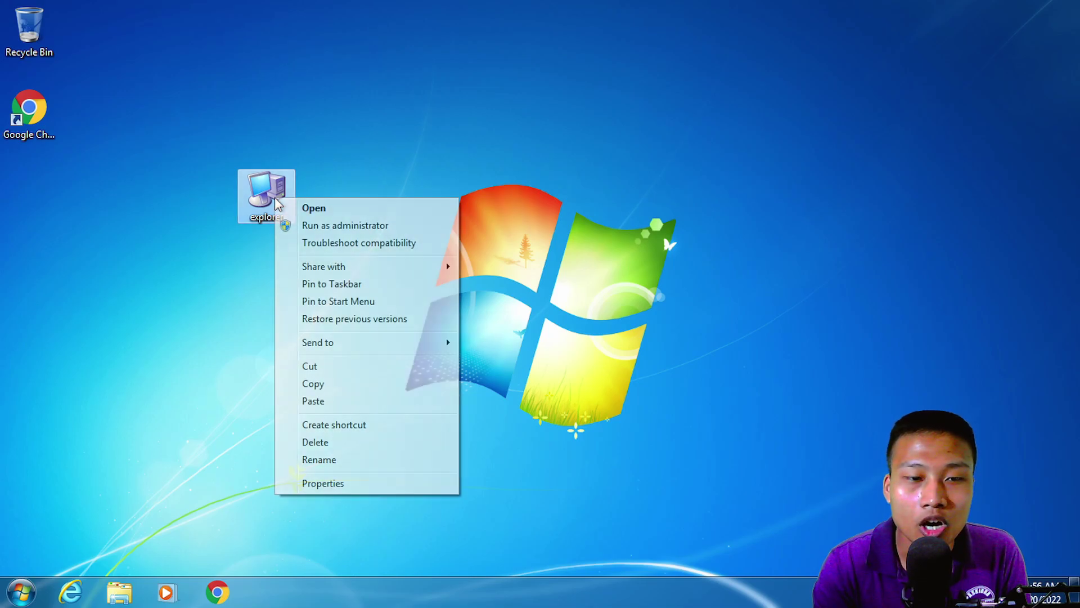
pyautogui.click(363, 485)
pyautogui.click(436, 202)
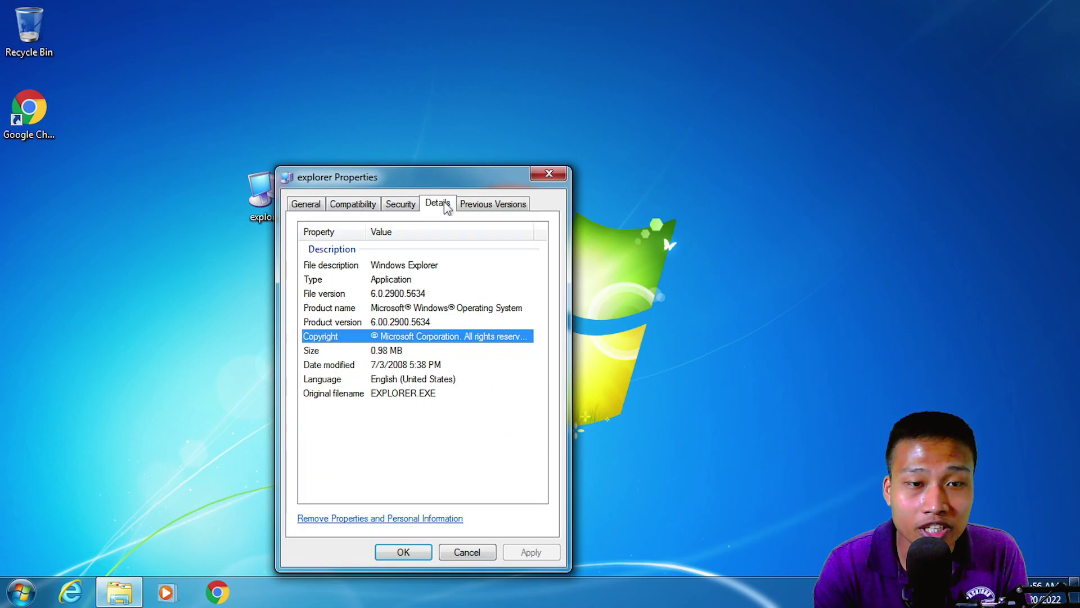
pyautogui.click(398, 323)
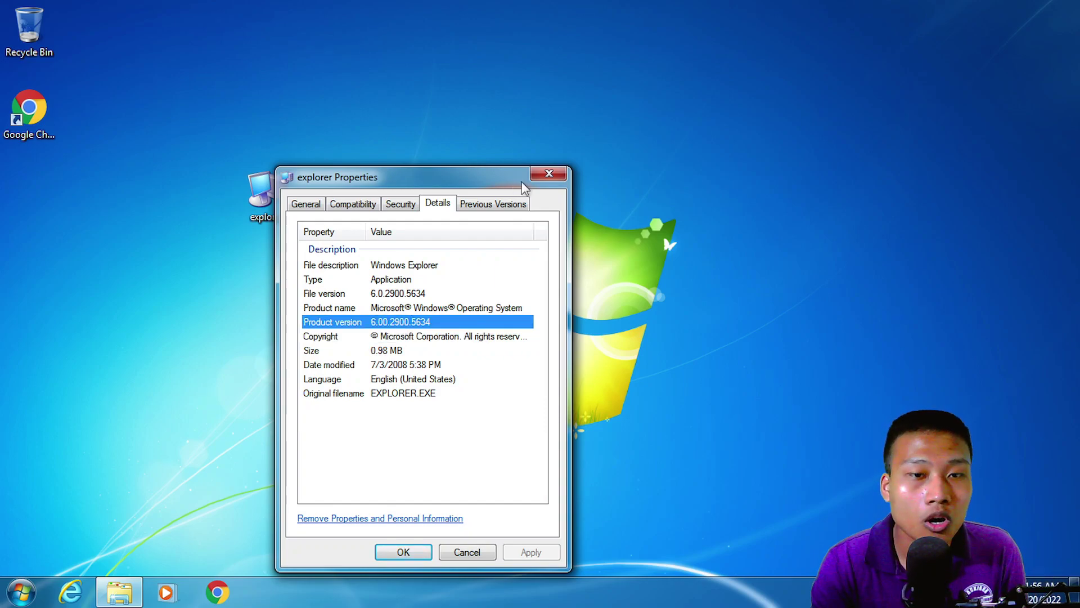
pyautogui.click(549, 174)
# - Browse to the Windows folder on Local Disk (C:) and locate the explorer application
pyautogui.click(128, 599)
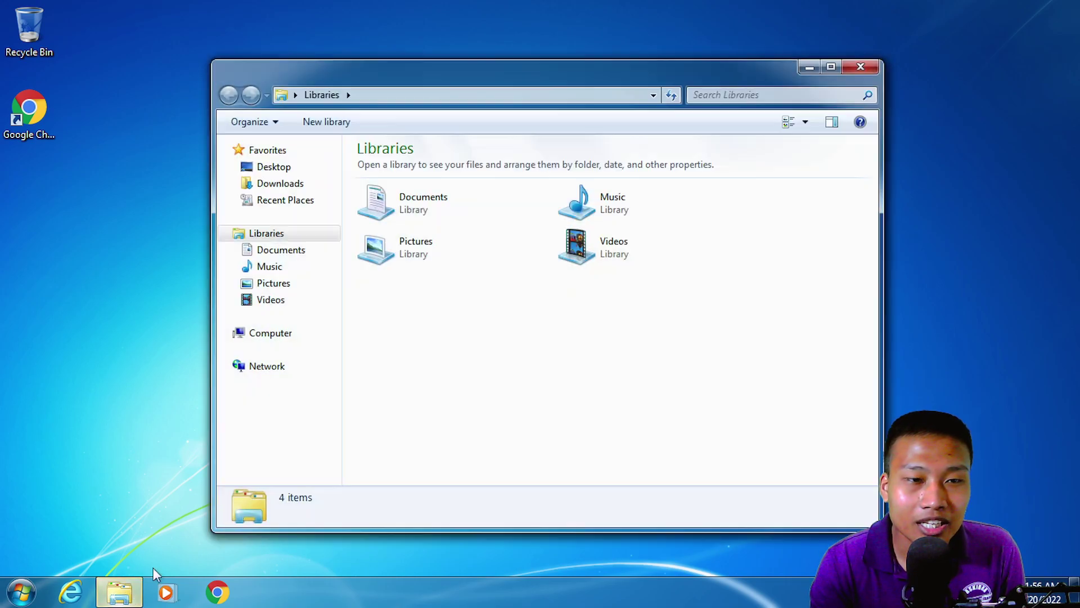
pyautogui.click(321, 334)
pyautogui.doubleClick(453, 201)
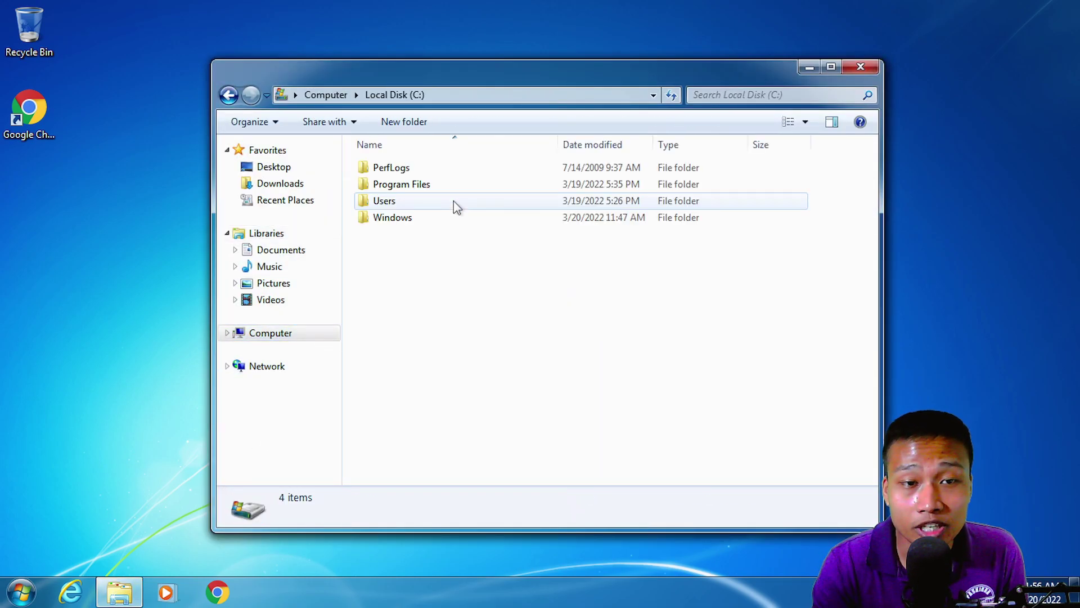
pyautogui.doubleClick(430, 217)
pyautogui.scroll(-12, 426, 216)
pyautogui.scroll(-9, 425, 216)
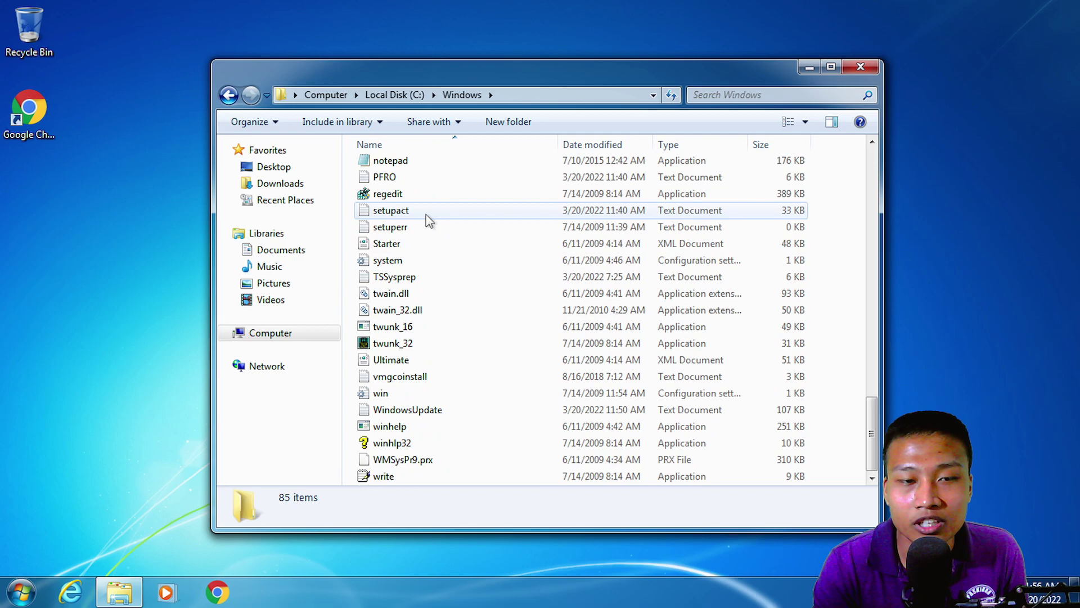
pyautogui.scroll(4, 411, 264)
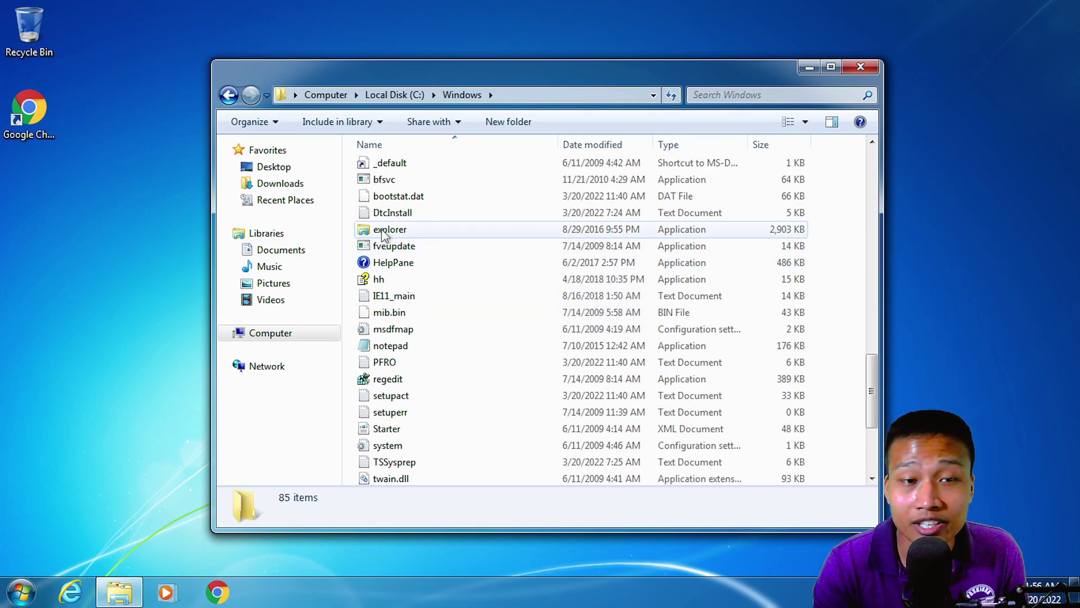
# - Check the product version in the properties of explorer in C:\Windows, and close the properties and folder windows
pyautogui.rightClick(382, 233)
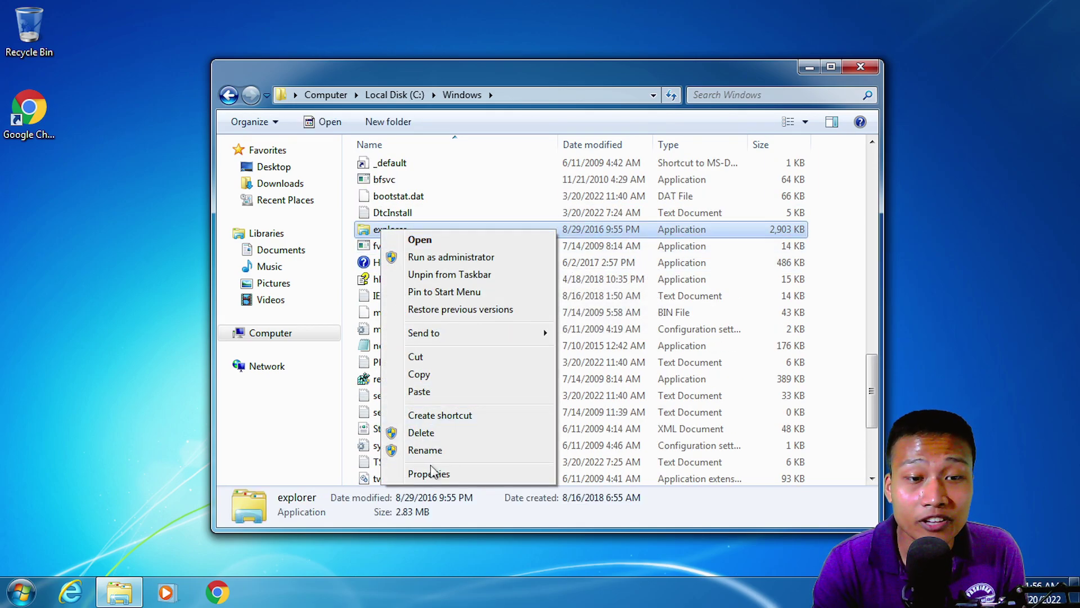
pyautogui.click(434, 473)
pyautogui.click(544, 204)
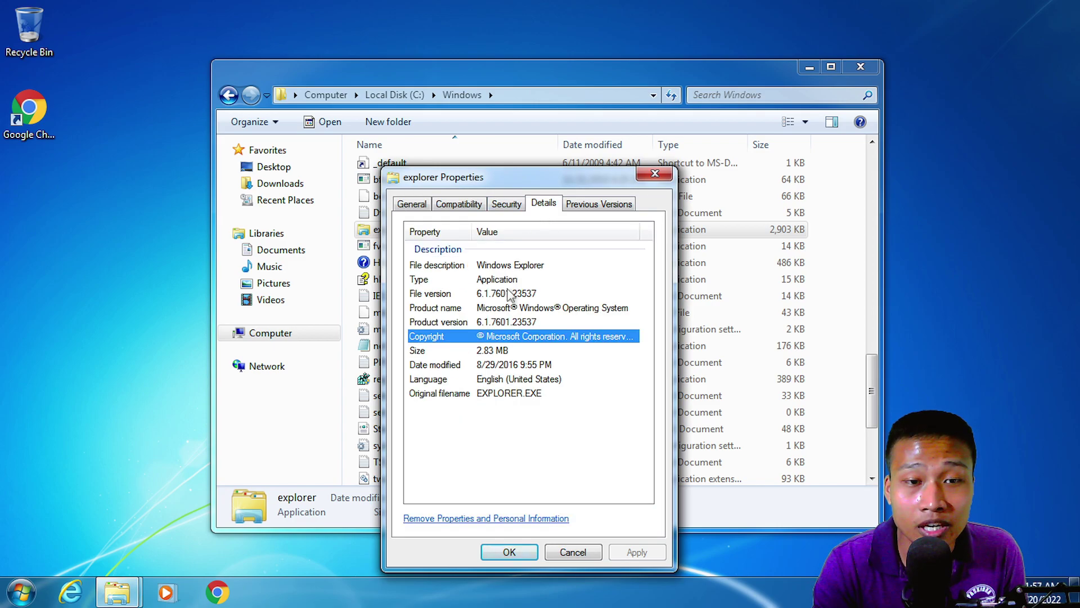
pyautogui.click(484, 325)
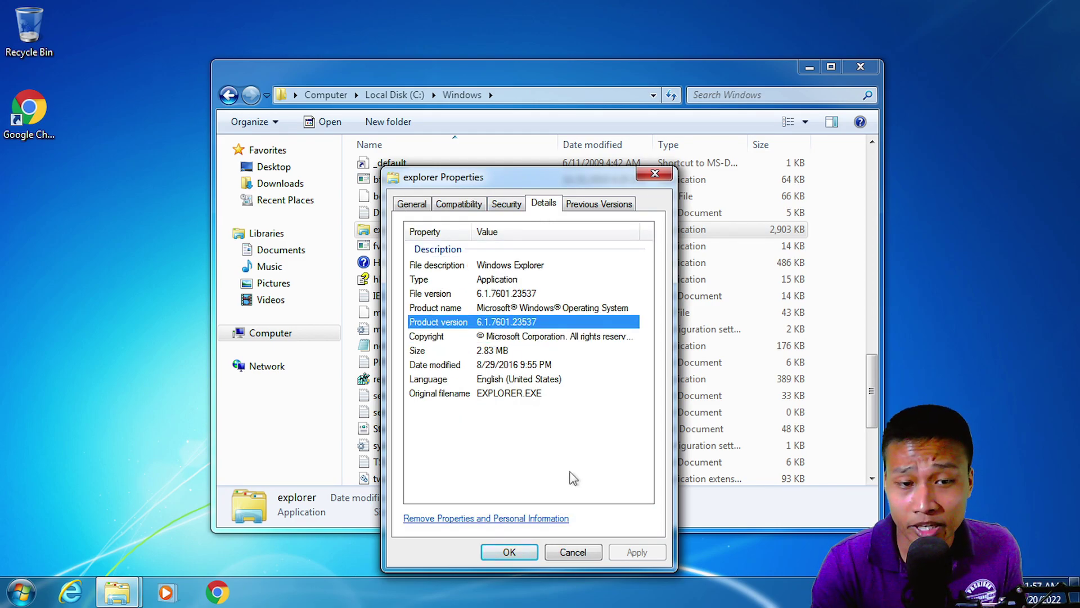
pyautogui.click(529, 551)
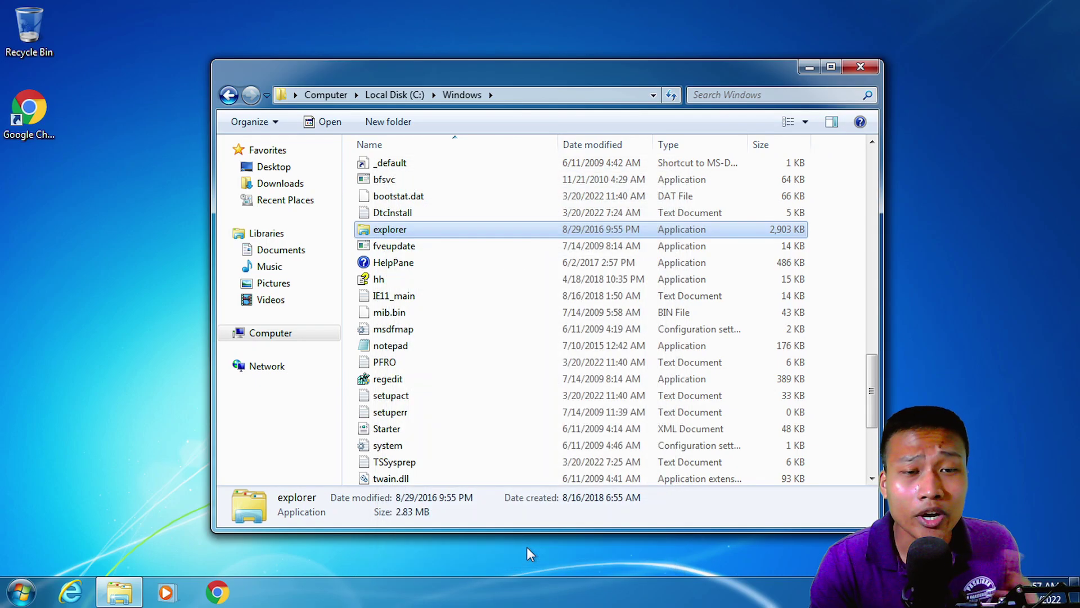
pyautogui.click(862, 71)
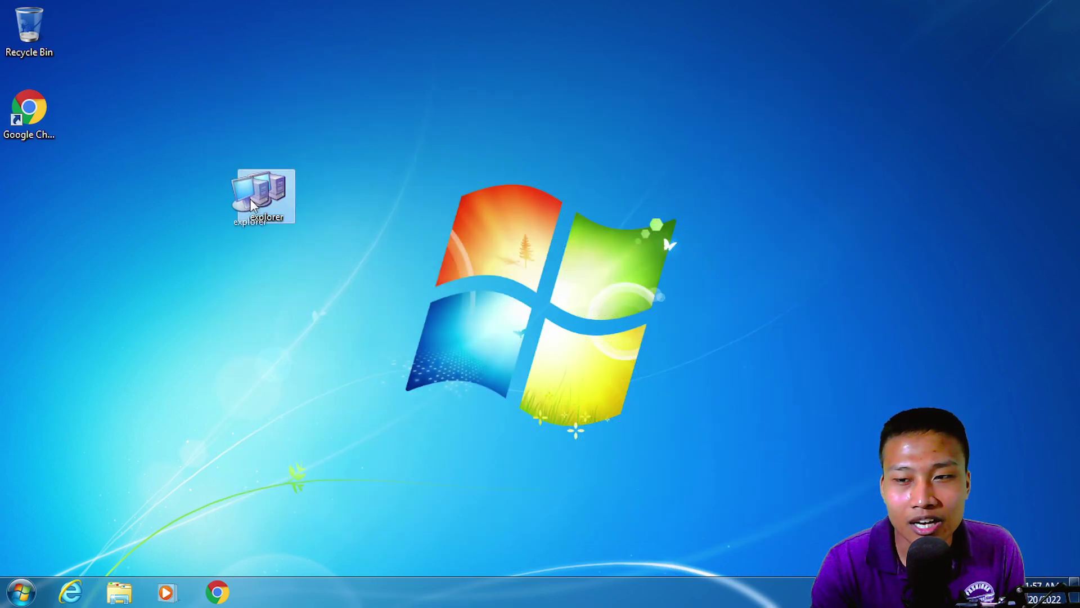
# - Move the explorer file back to its former spot on the desktop and try to run it
pyautogui.moveTo(211, 201); pyautogui.dragTo(207, 201)
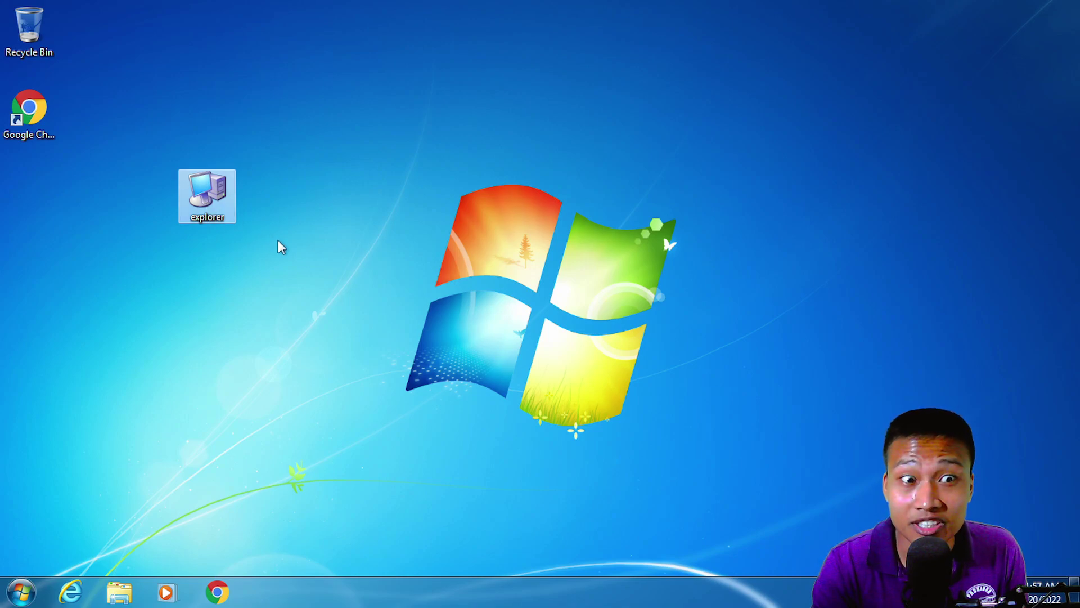
pyautogui.doubleClick(221, 199)
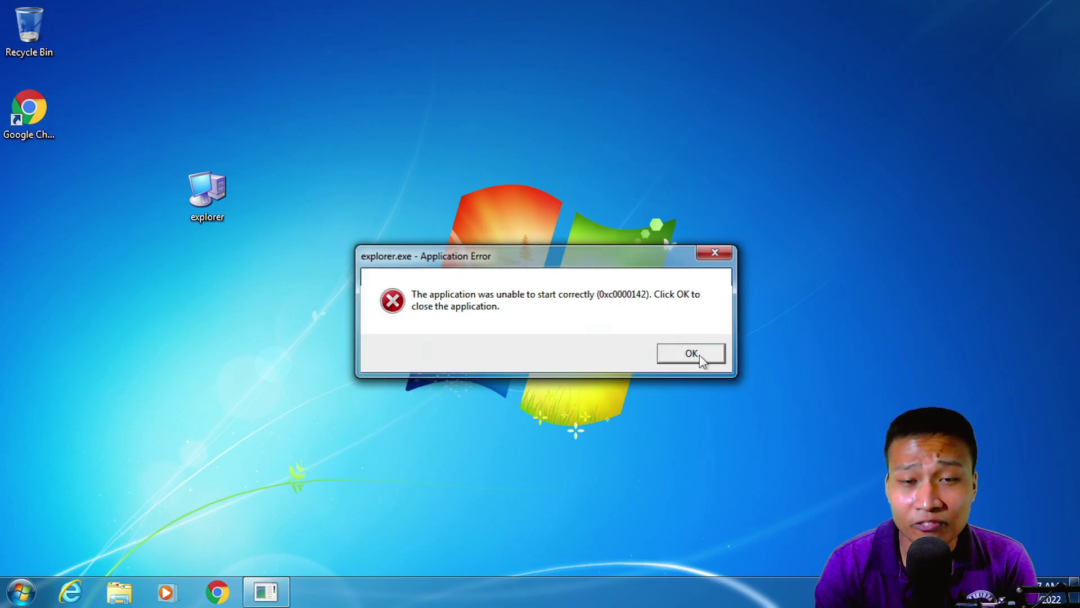
pyautogui.click(692, 354)
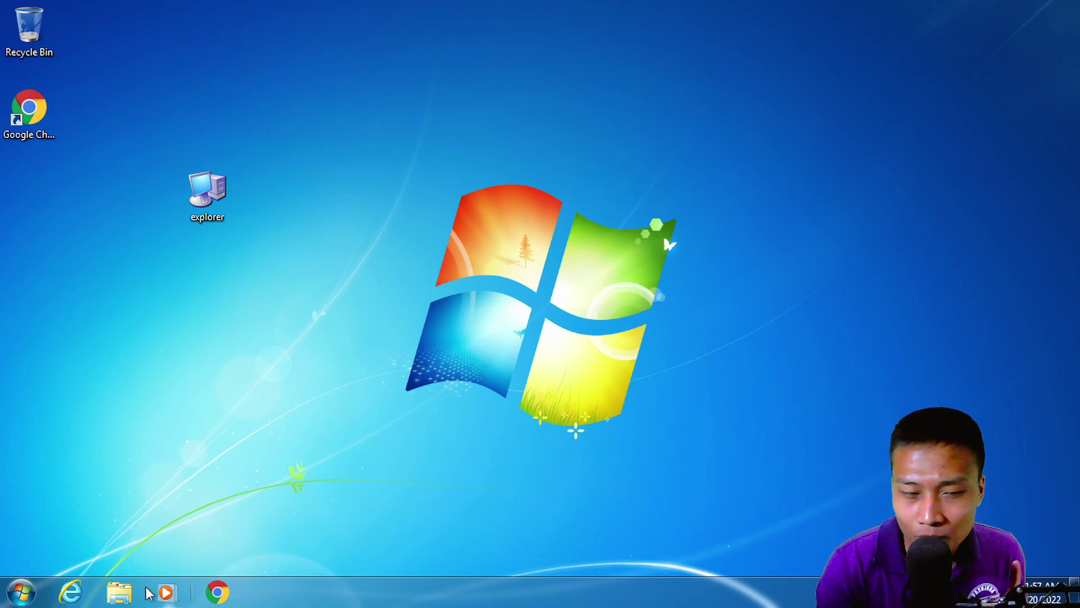
# - Copy the explorer application from C:\Windows to the desktop, keeping both files
pyautogui.click(119, 592)
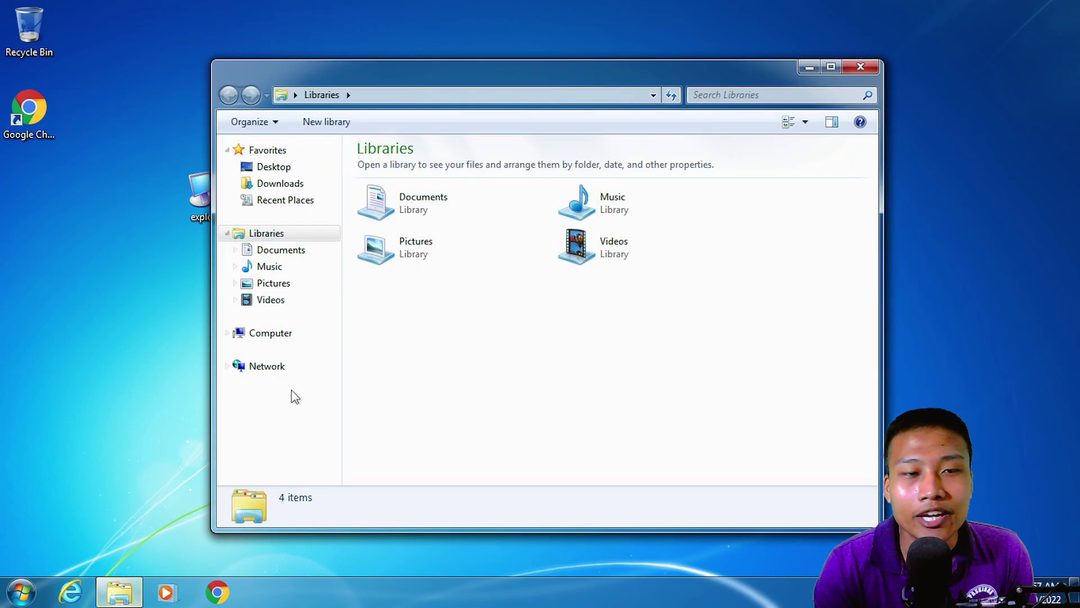
pyautogui.click(302, 335)
pyautogui.click(464, 198)
pyautogui.doubleClick(464, 198)
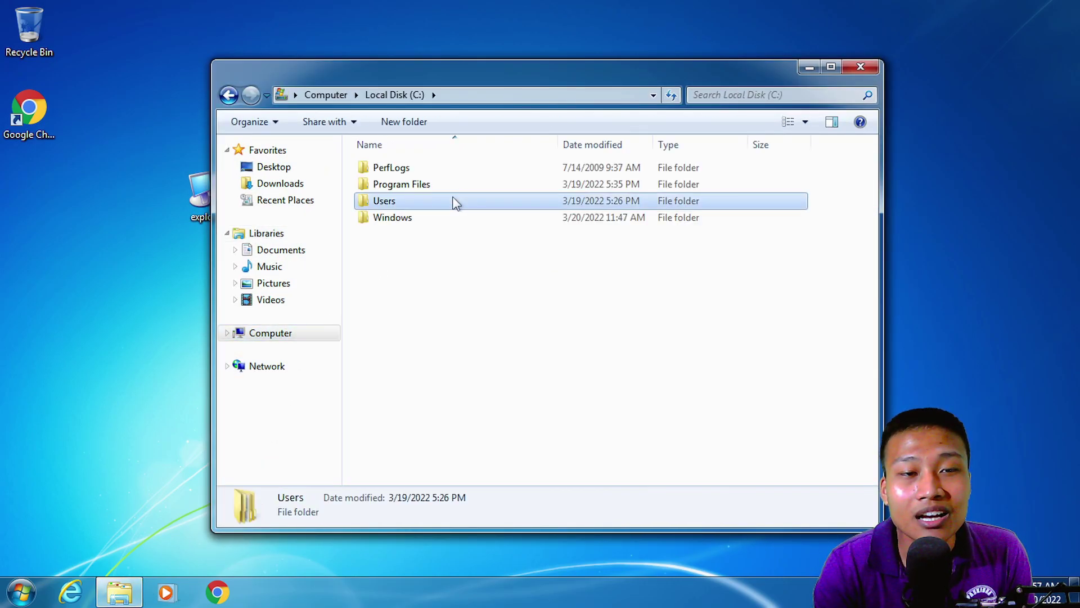
pyautogui.doubleClick(423, 211)
pyautogui.scroll(-6, 423, 211)
pyautogui.scroll(-12, 427, 211)
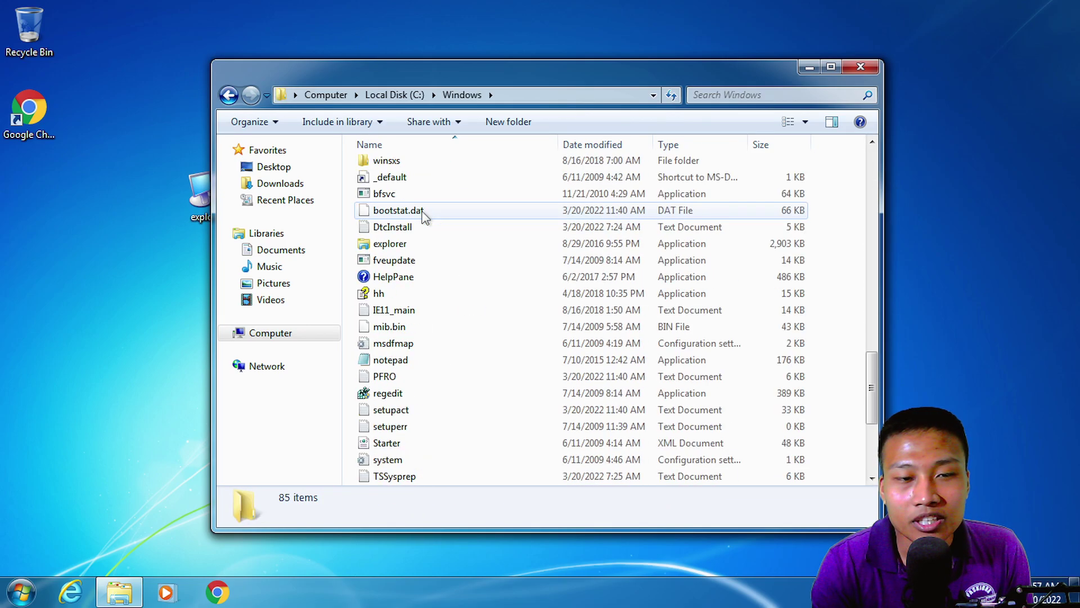
pyautogui.click(358, 246)
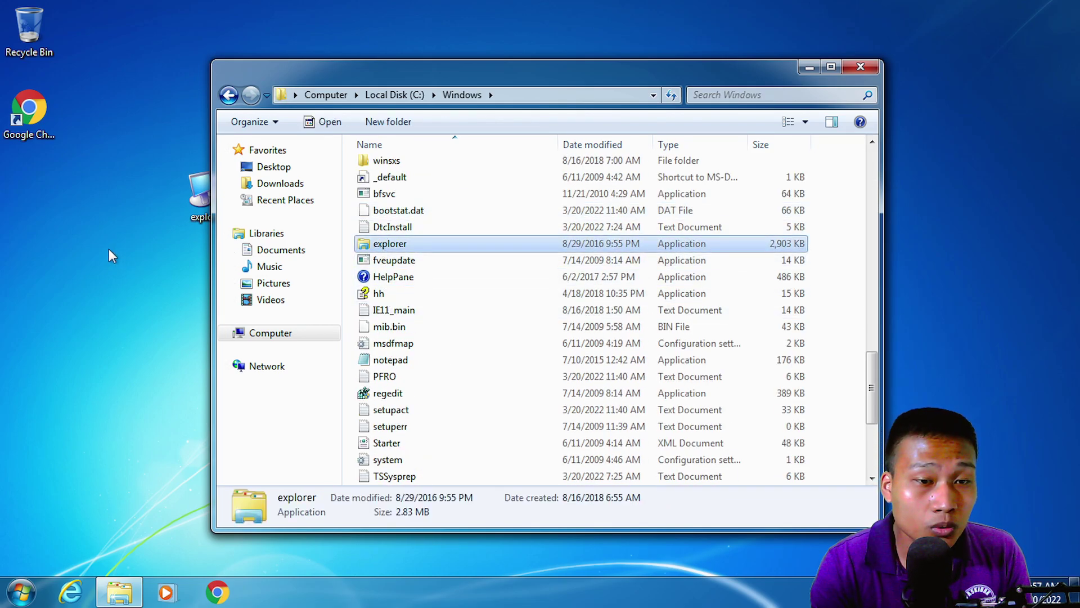
pyautogui.click(96, 233)
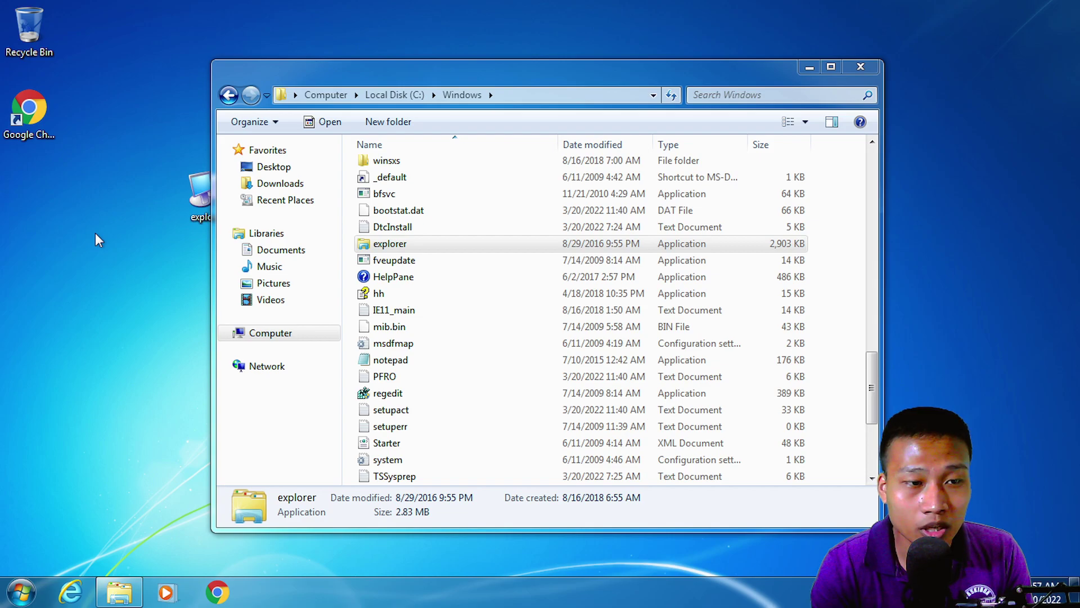
pyautogui.hotkey('ctrl', 'v')
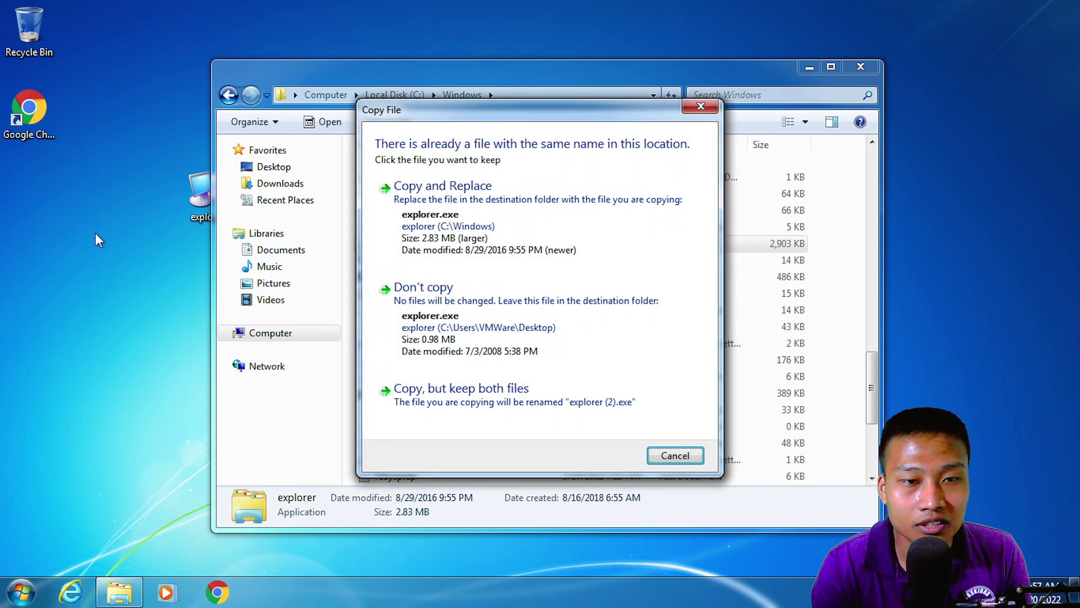
pyautogui.click(511, 412)
# - Line up the explorer and explorer (2) files below the Google Chrome shortcut on the desktop, and close the folder window
pyautogui.moveTo(28, 218); pyautogui.dragTo(34, 300)
pyautogui.moveTo(187, 212); pyautogui.dragTo(20, 213)
pyautogui.click(100, 261)
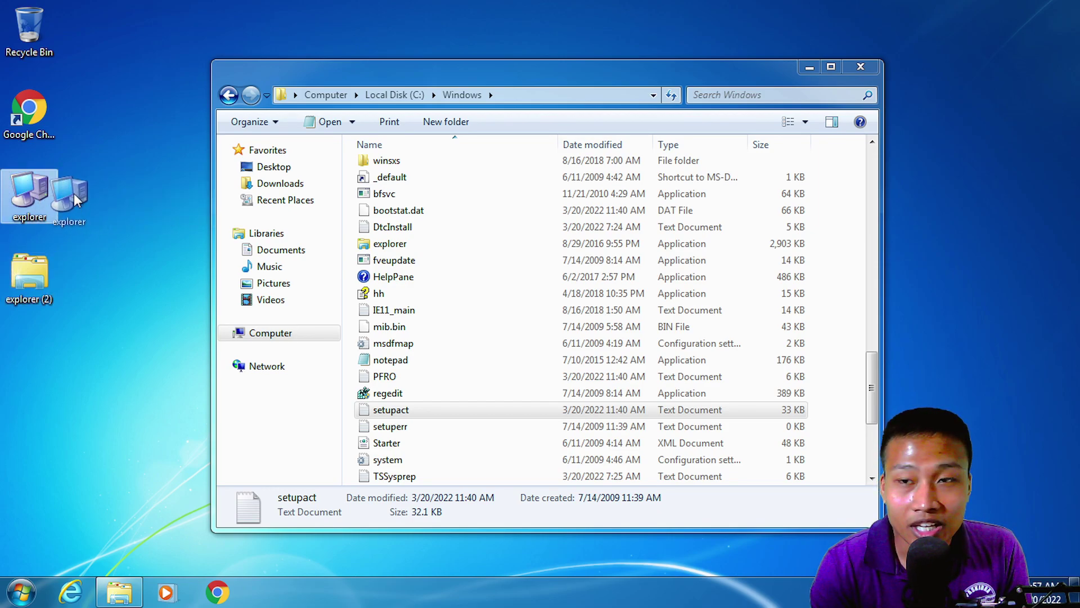
pyautogui.click(871, 66)
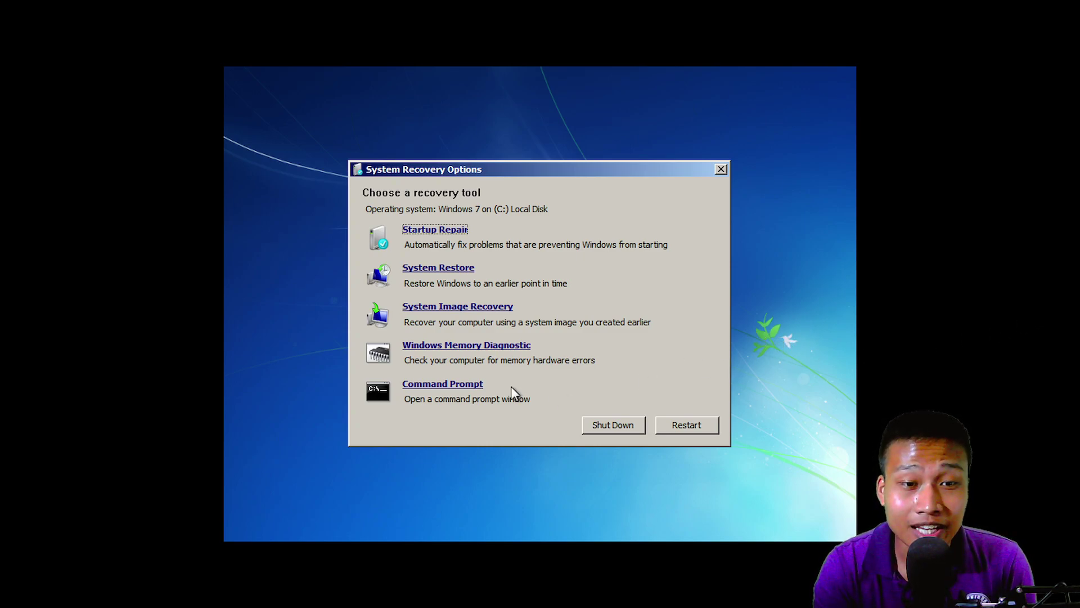
# - Open the Command Prompt from the System Recovery Options and launch notepad from it
pyautogui.click(470, 383)
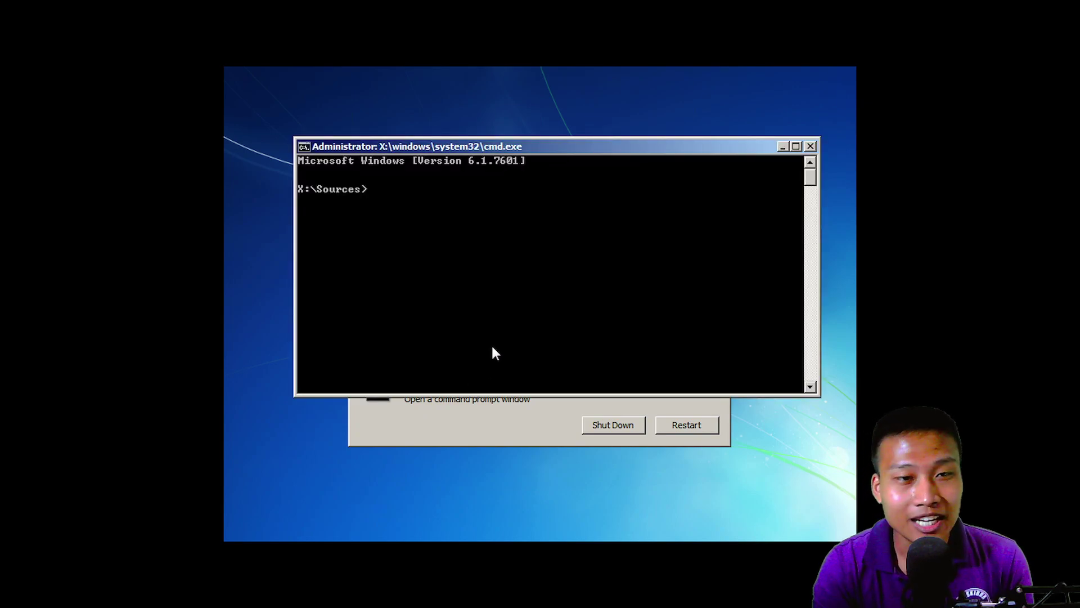
pyautogui.write('notepad')
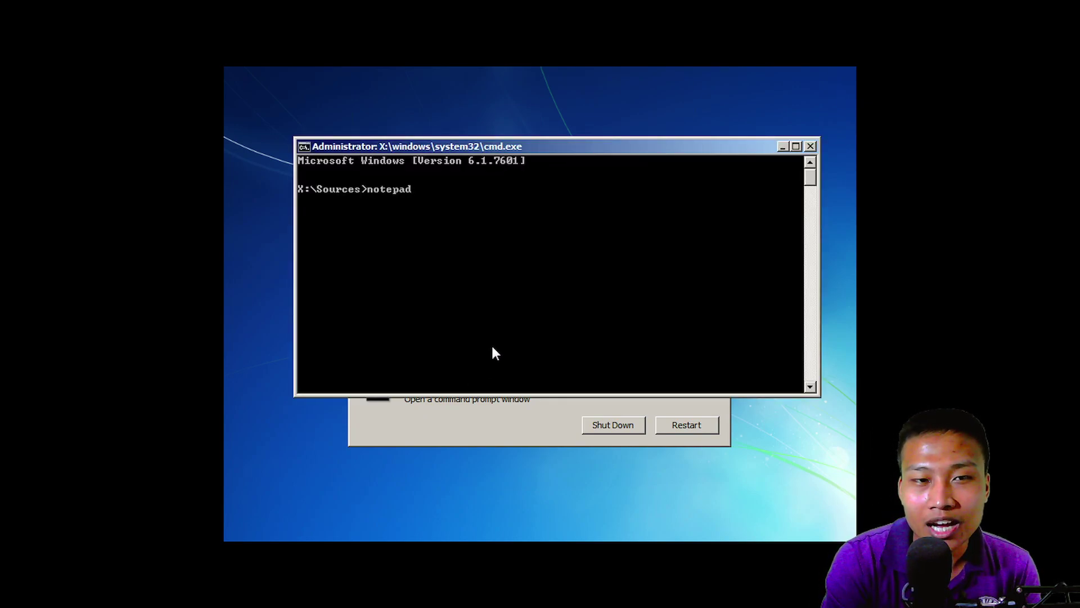
pyautogui.press('Return')
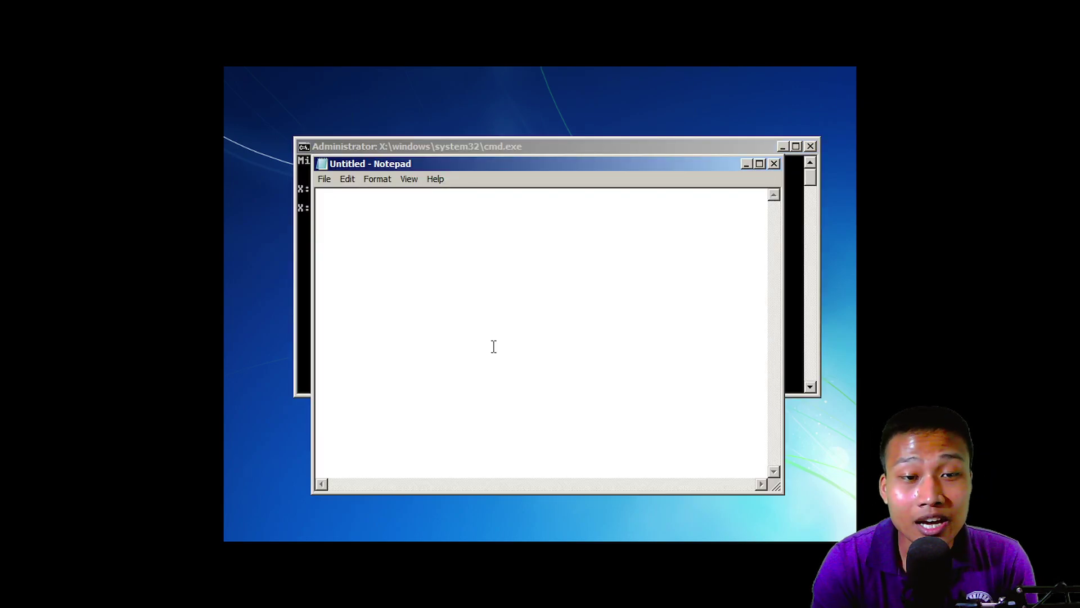
# - Bring up Notepad's Open dialog and browse to the Windows folder on Local Disk (C:)
pyautogui.click(328, 184)
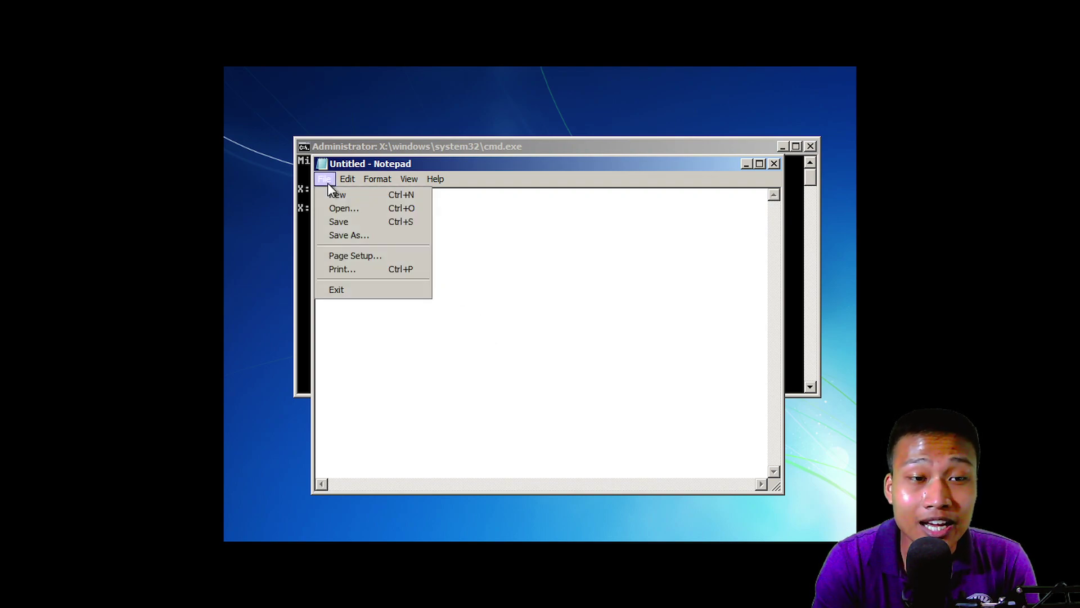
pyautogui.click(343, 212)
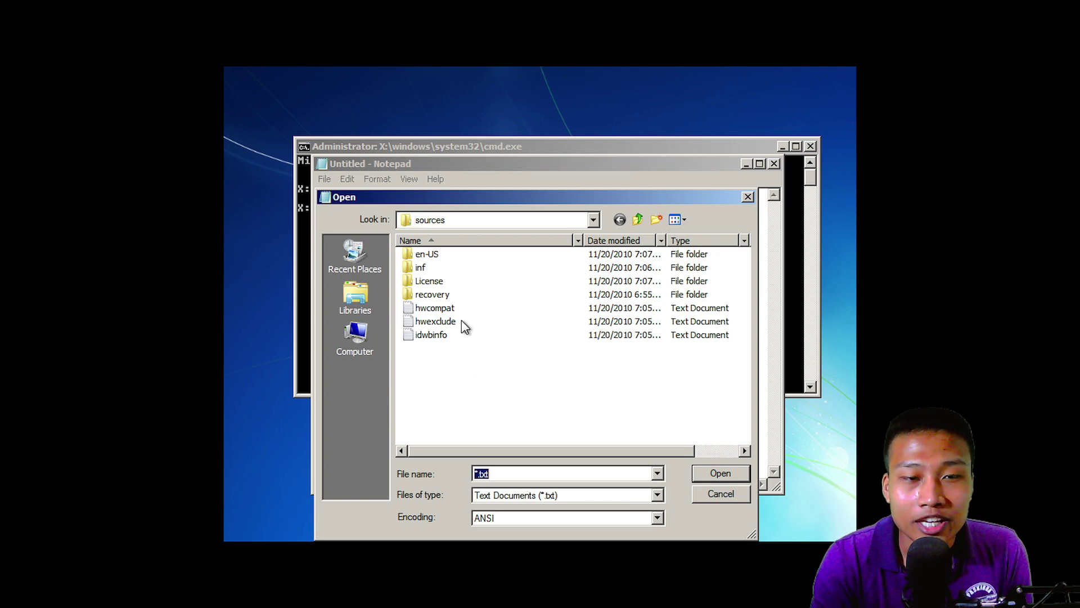
pyautogui.click(357, 341)
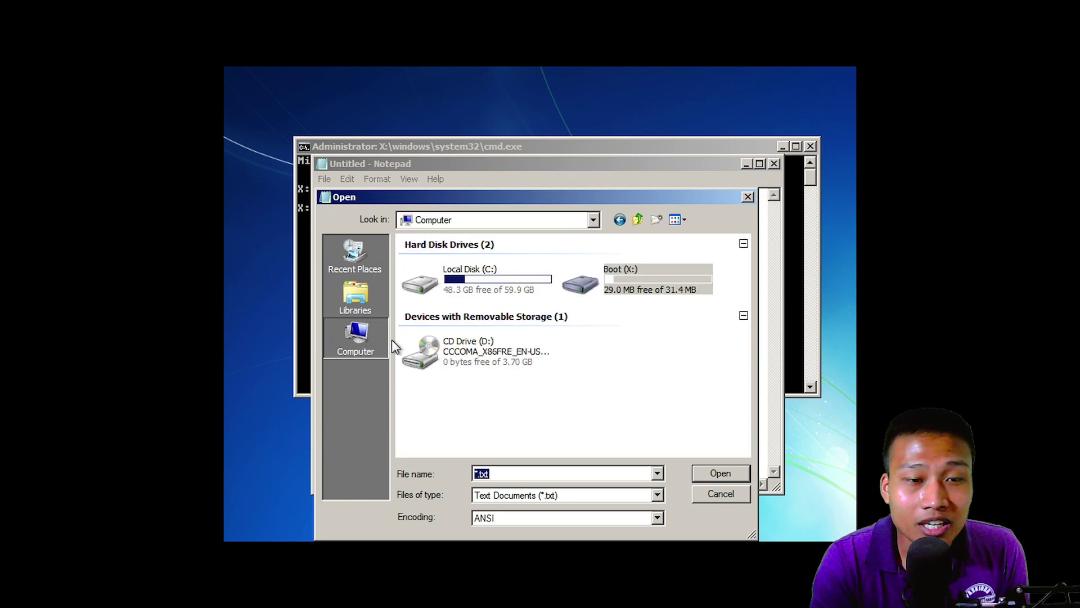
pyautogui.doubleClick(522, 286)
pyautogui.doubleClick(473, 294)
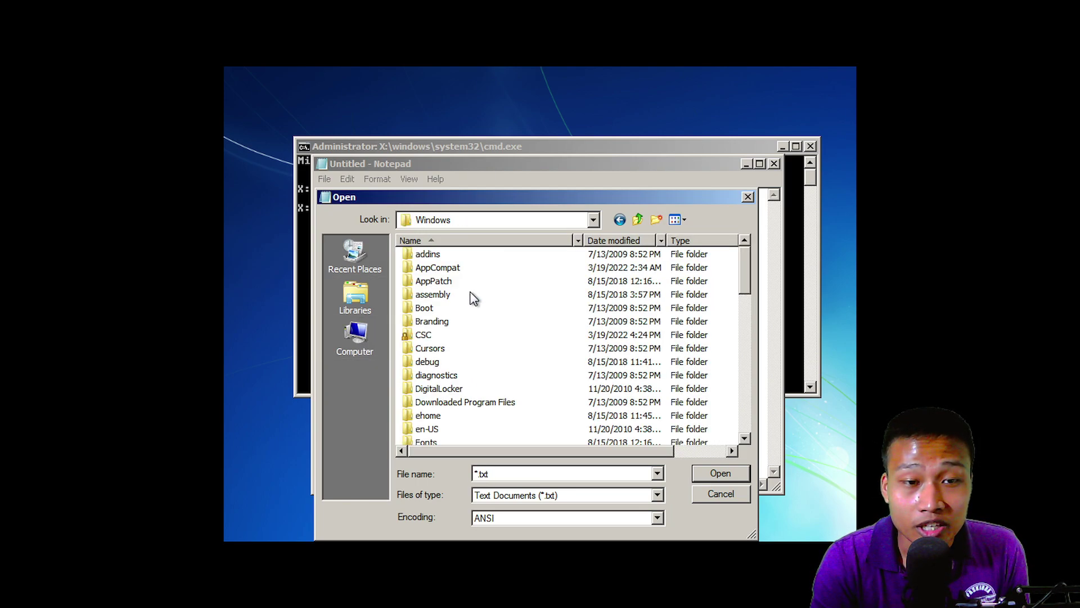
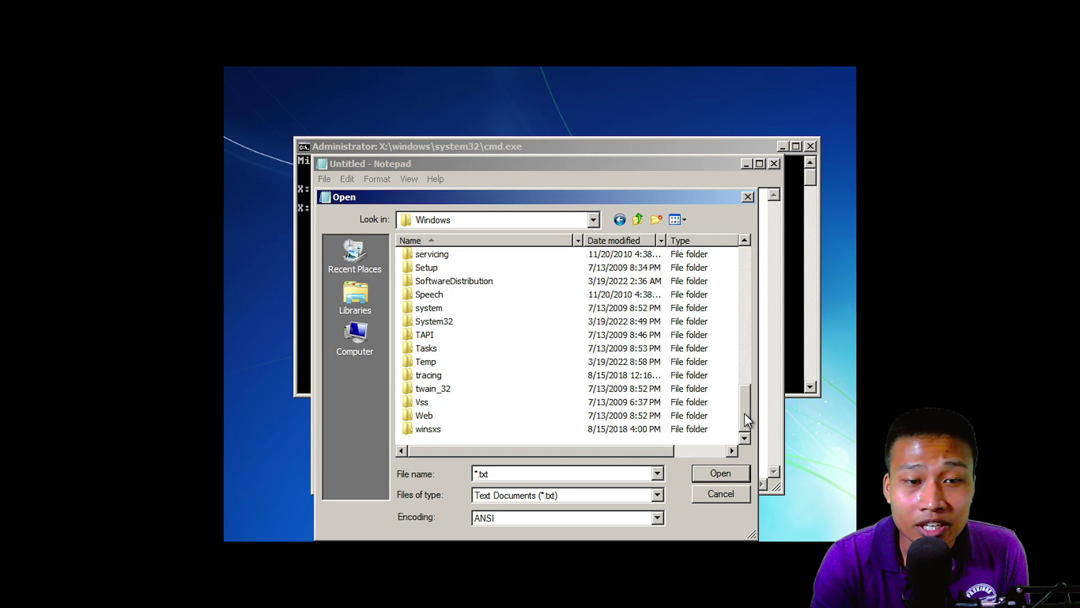
# - Show all file types in the Windows folder and locate the explorer application
pyautogui.click(530, 498)
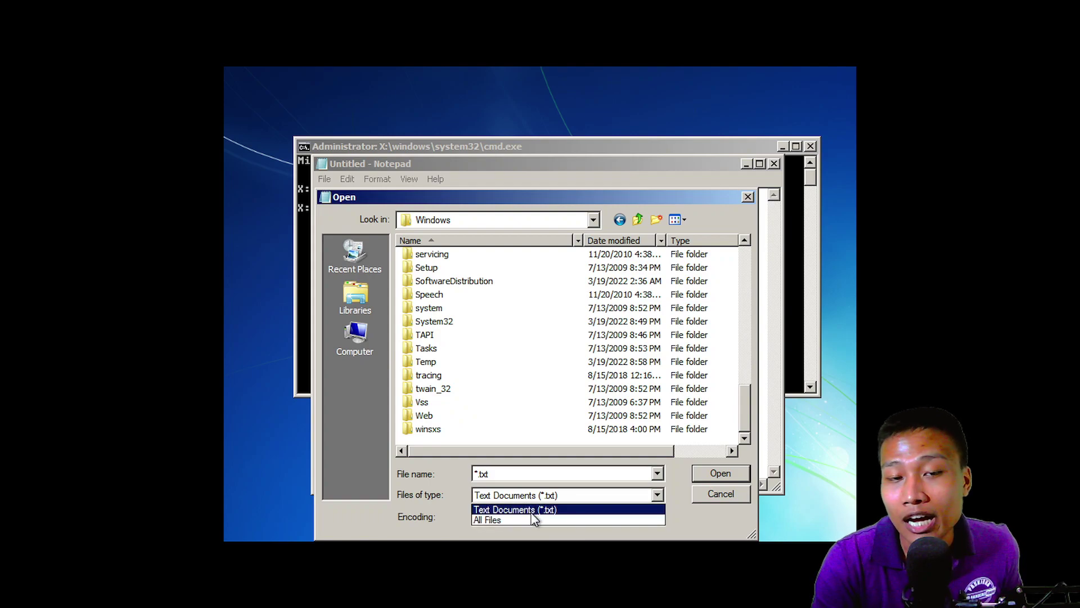
pyautogui.click(532, 518)
pyautogui.moveTo(745, 268); pyautogui.dragTo(744, 387)
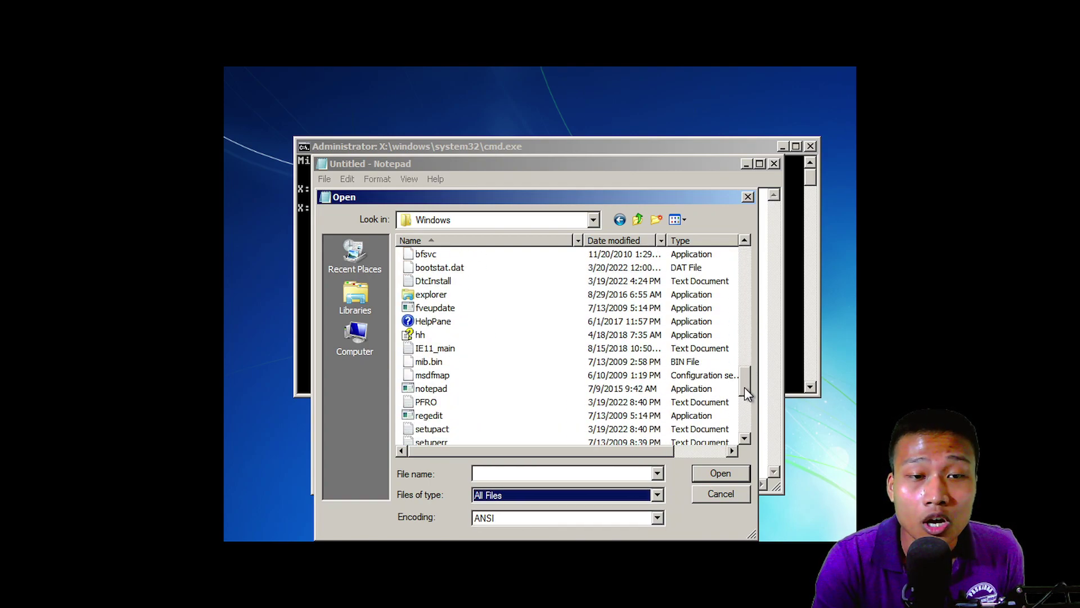
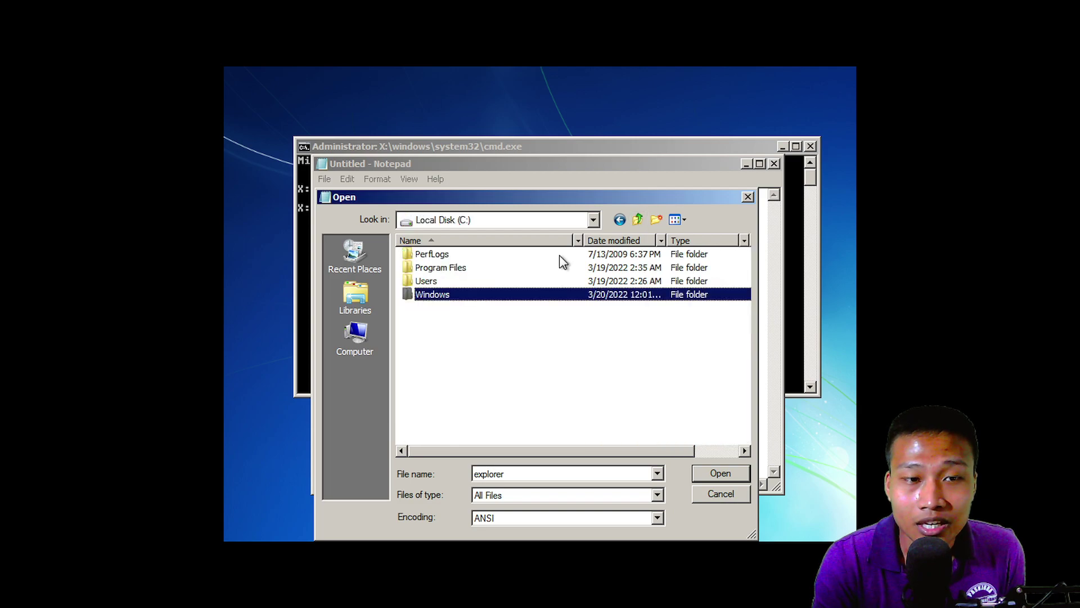
# - Look through Computer, Desktop and Libraries for the explorer file saved on the desktop
pyautogui.click(637, 220)
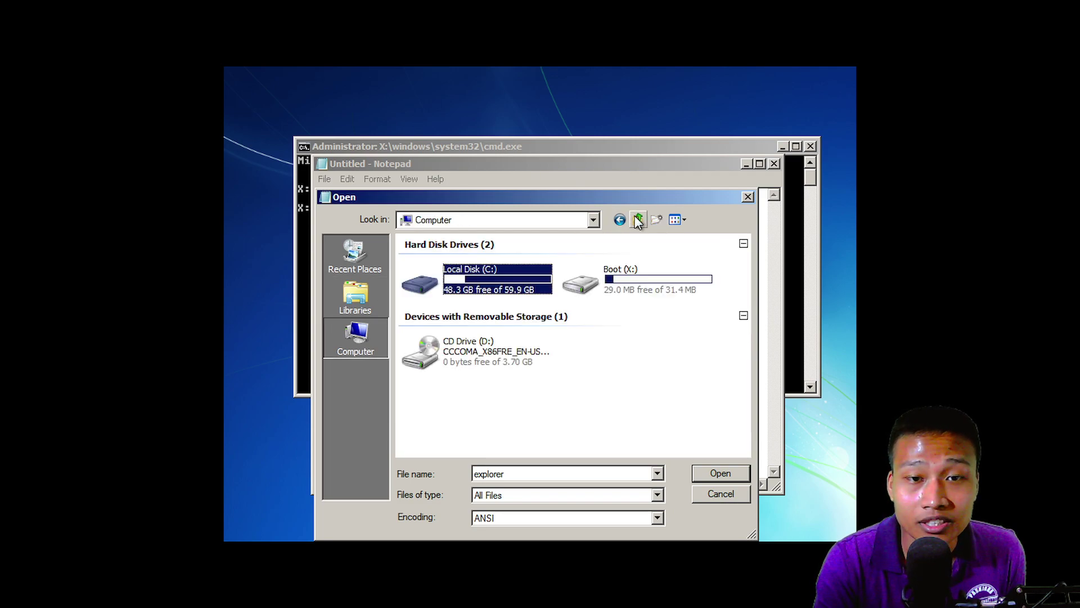
pyautogui.click(637, 220)
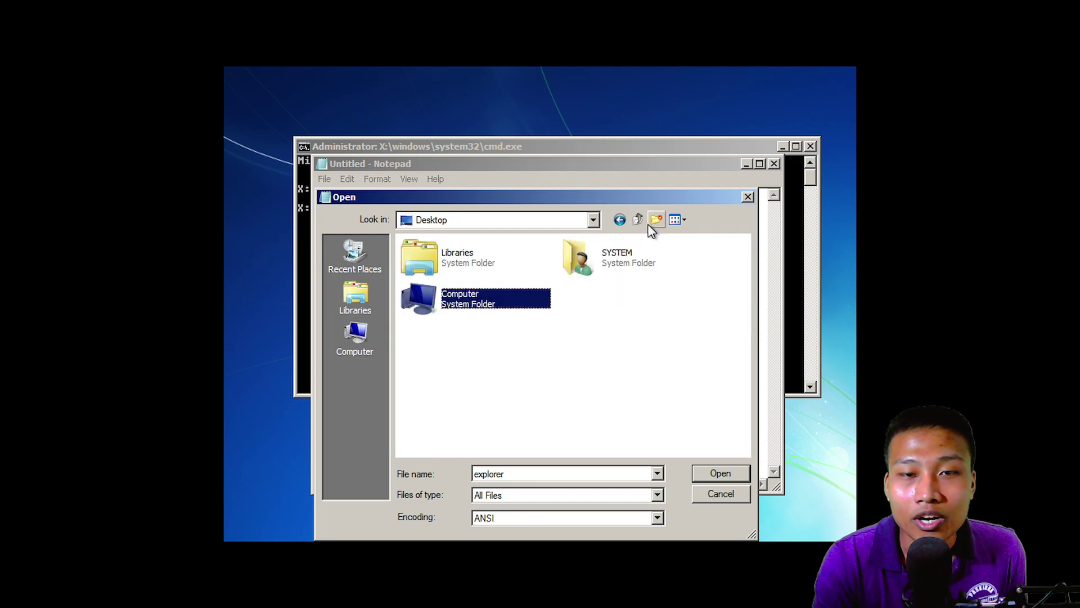
pyautogui.click(359, 302)
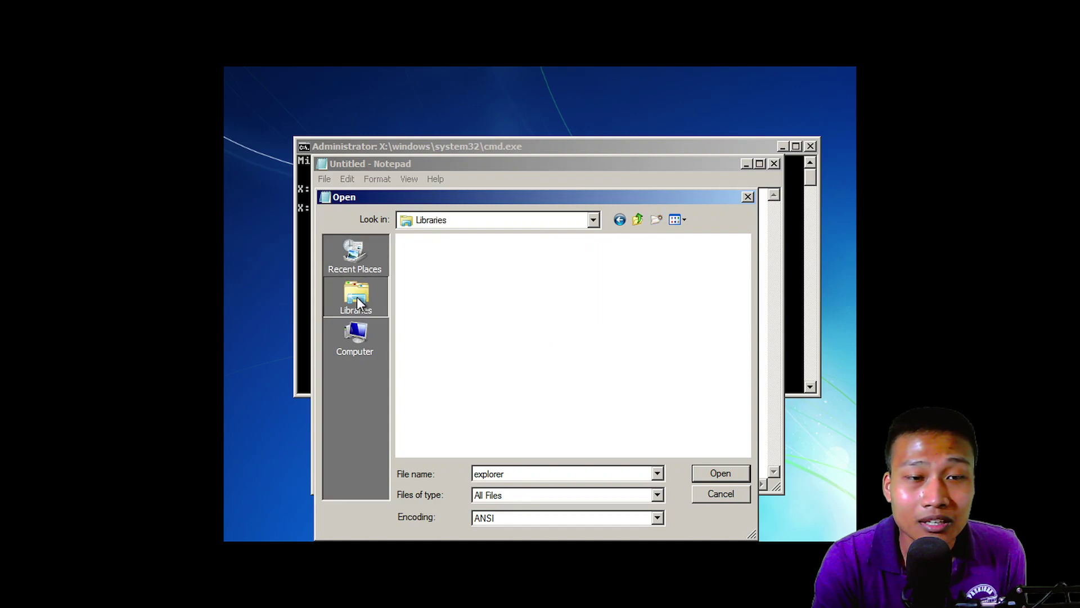
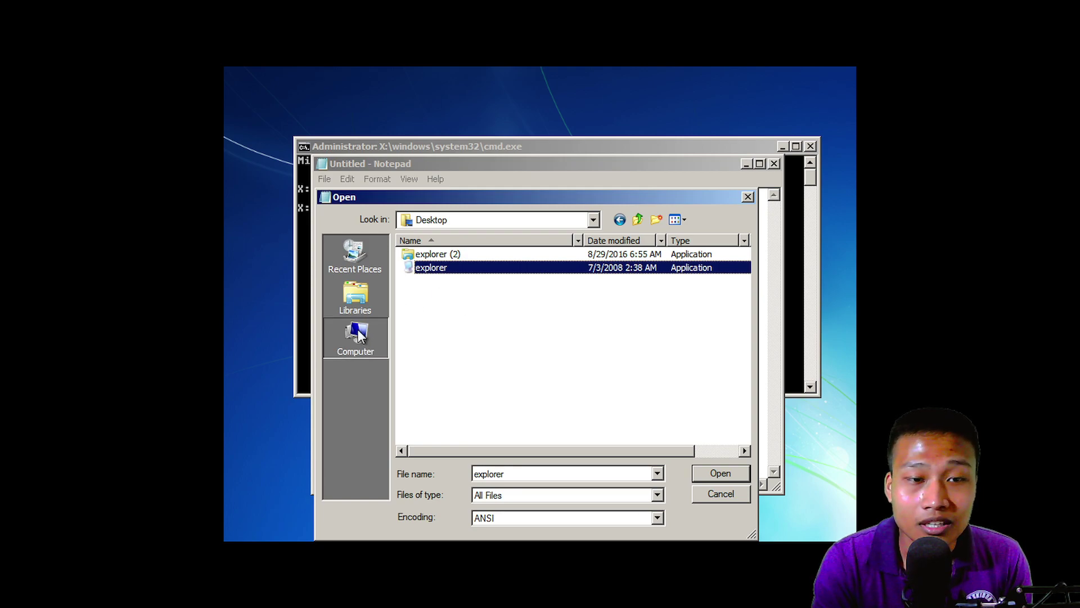
# - Go from the Desktop folder holding the explorer files back to the Windows folder on Local Disk (C:)
pyautogui.click(358, 335)
pyautogui.doubleClick(467, 282)
pyautogui.doubleClick(459, 297)
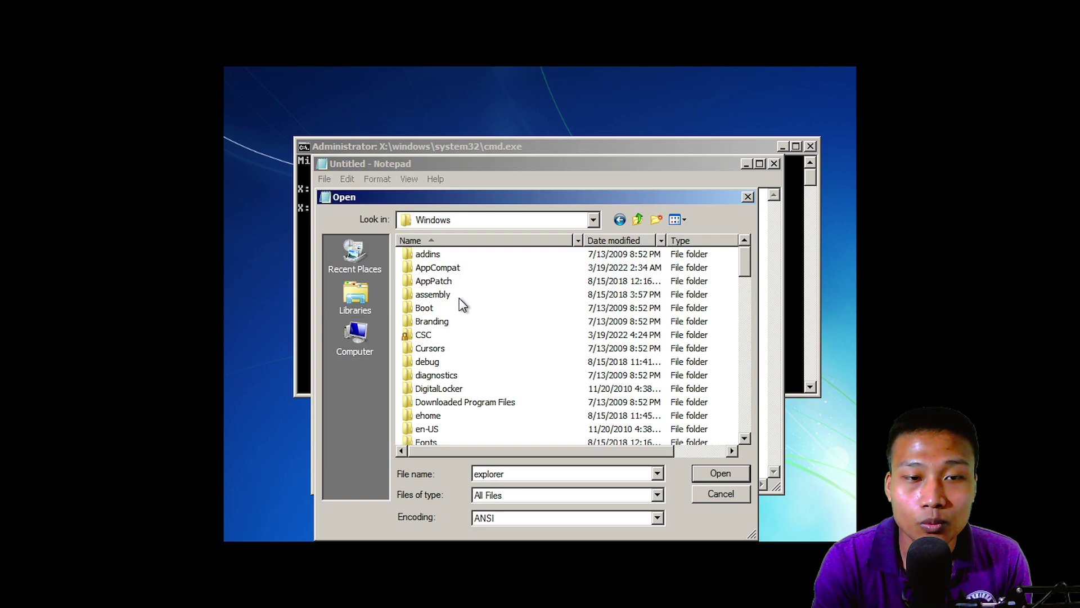
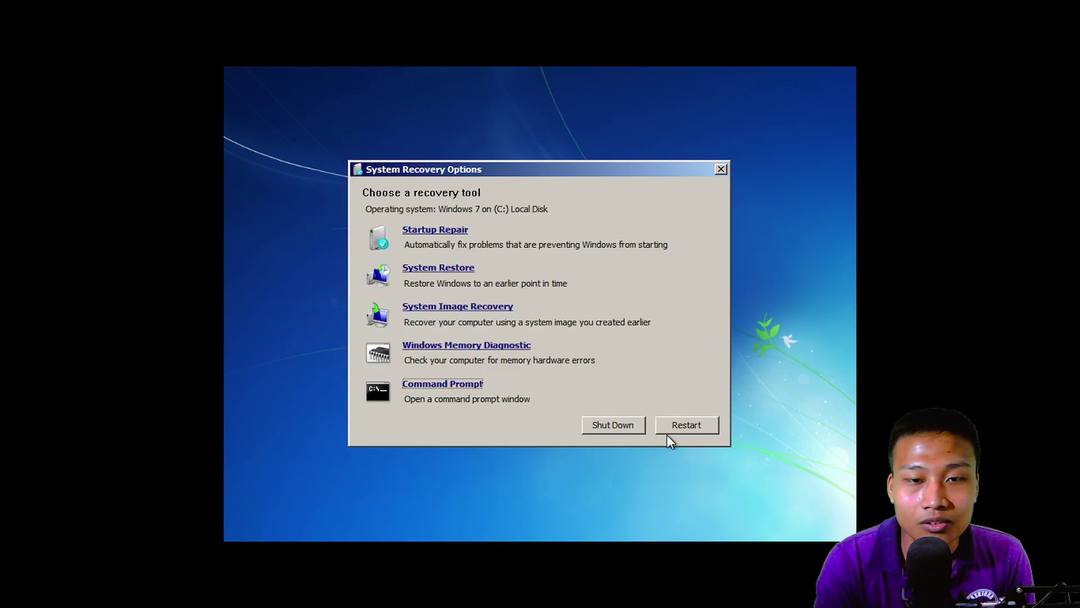
# - Restart the computer from the System Recovery Options and dismiss the explorer.exe application error at startup
pyautogui.click(688, 430)
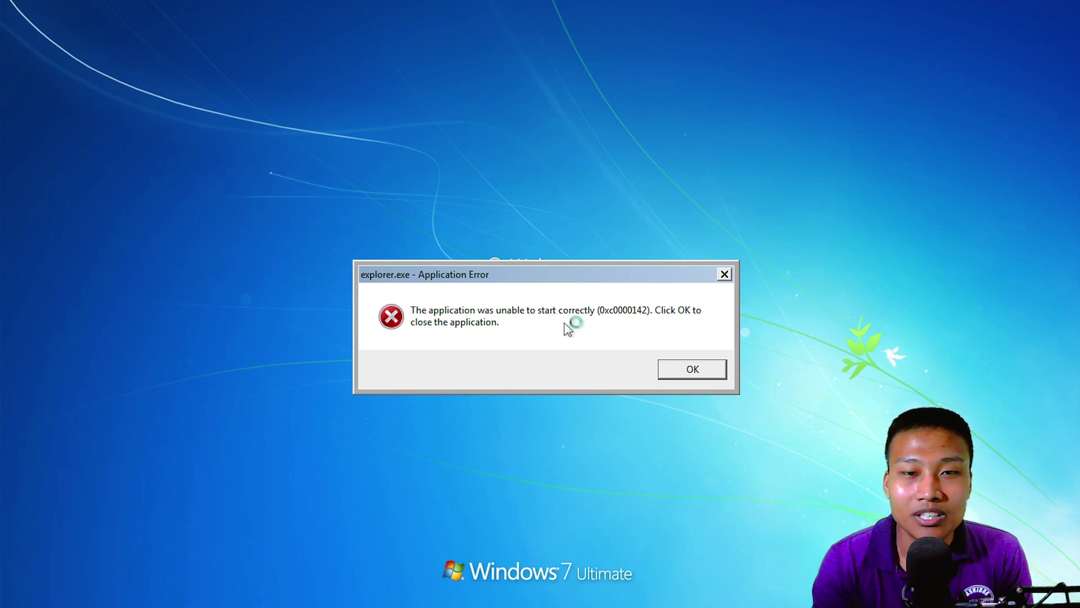
pyautogui.click(692, 372)
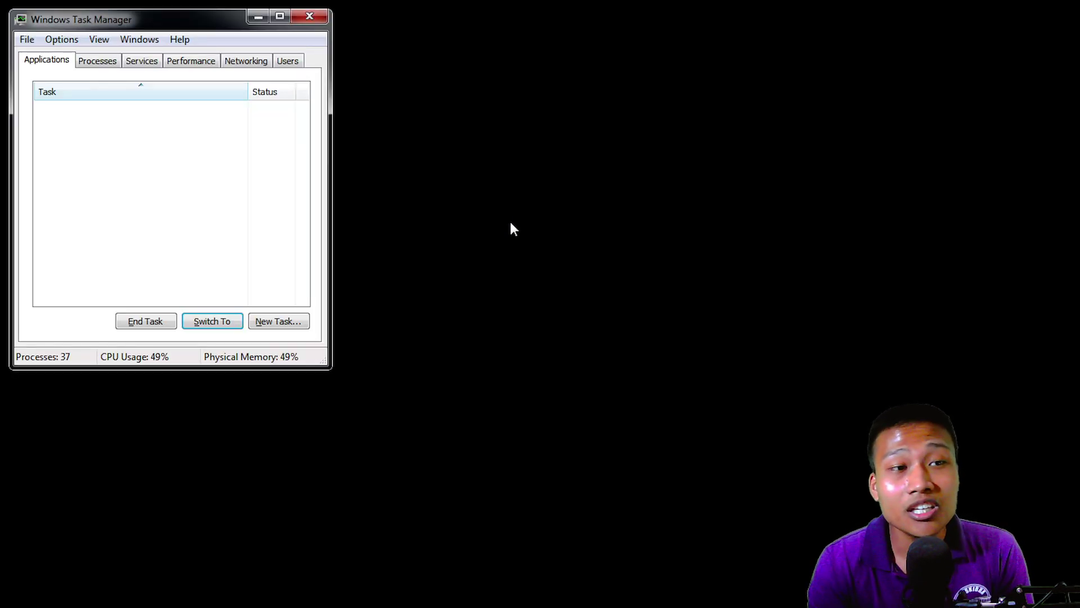
# - List the processes from all users in Task Manager and try to start explorer.exe as a new task
pyautogui.click(100, 61)
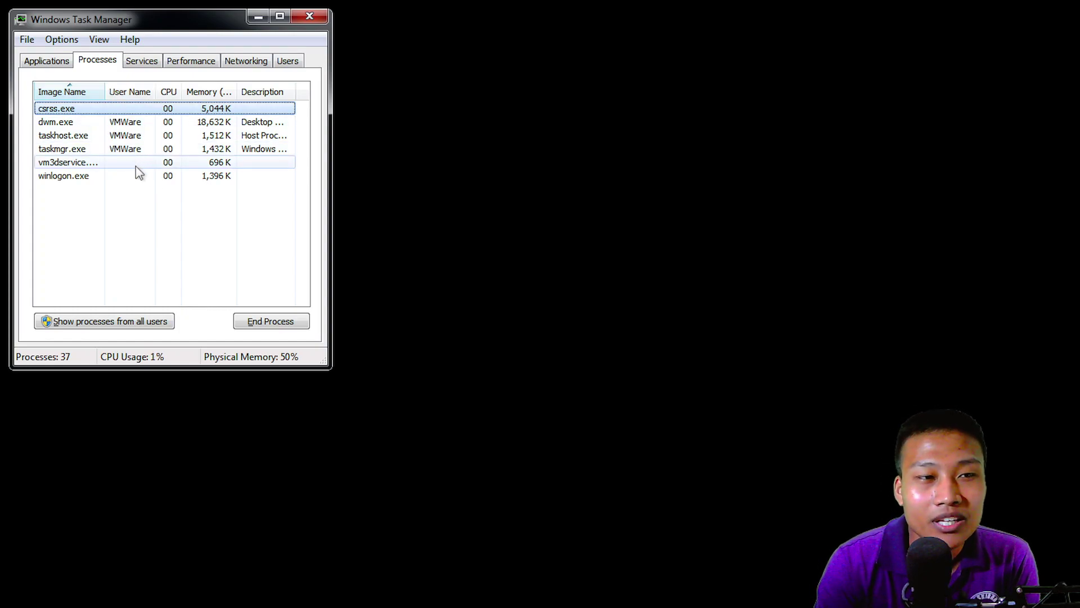
pyautogui.click(171, 323)
pyautogui.click(27, 40)
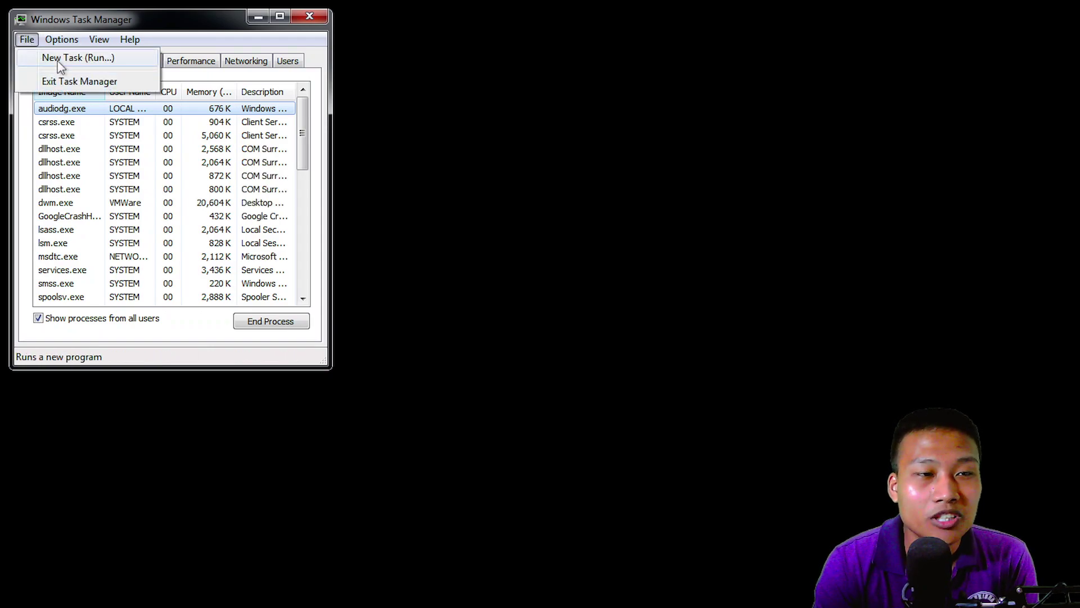
pyautogui.click(59, 60)
pyautogui.press('Return')
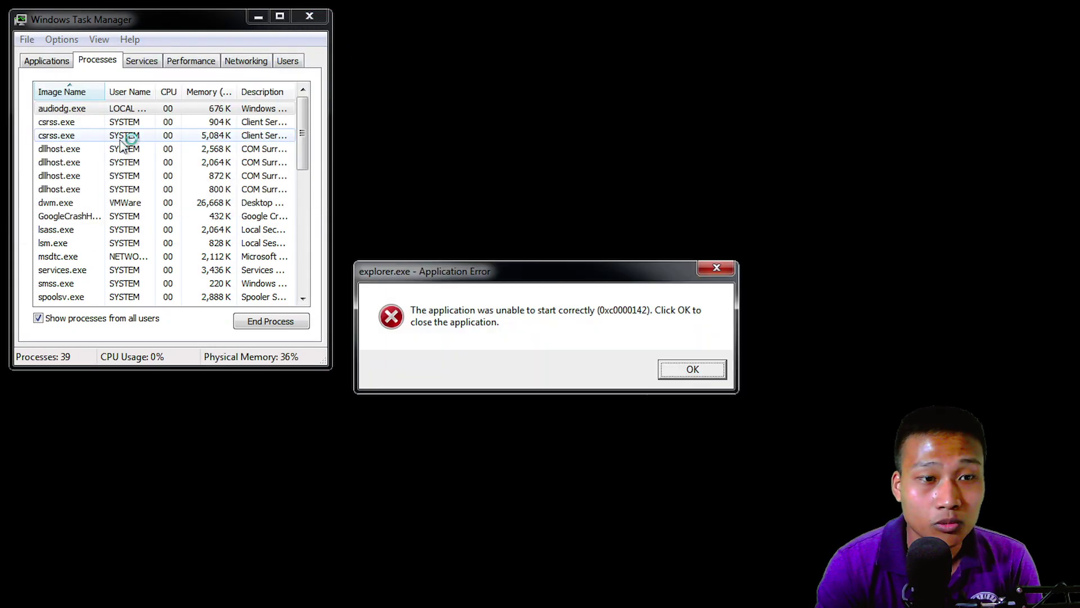
pyautogui.click(693, 370)
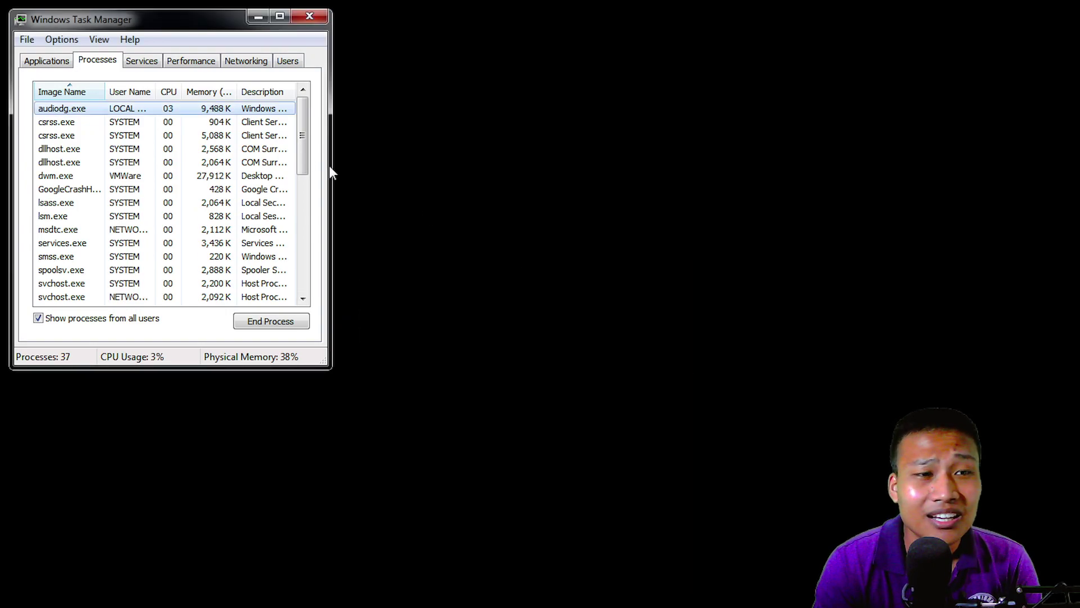
# - Try starting explorer.exe a second time as a new task, and move the Task Manager window away from the screen corner
pyautogui.click(28, 40)
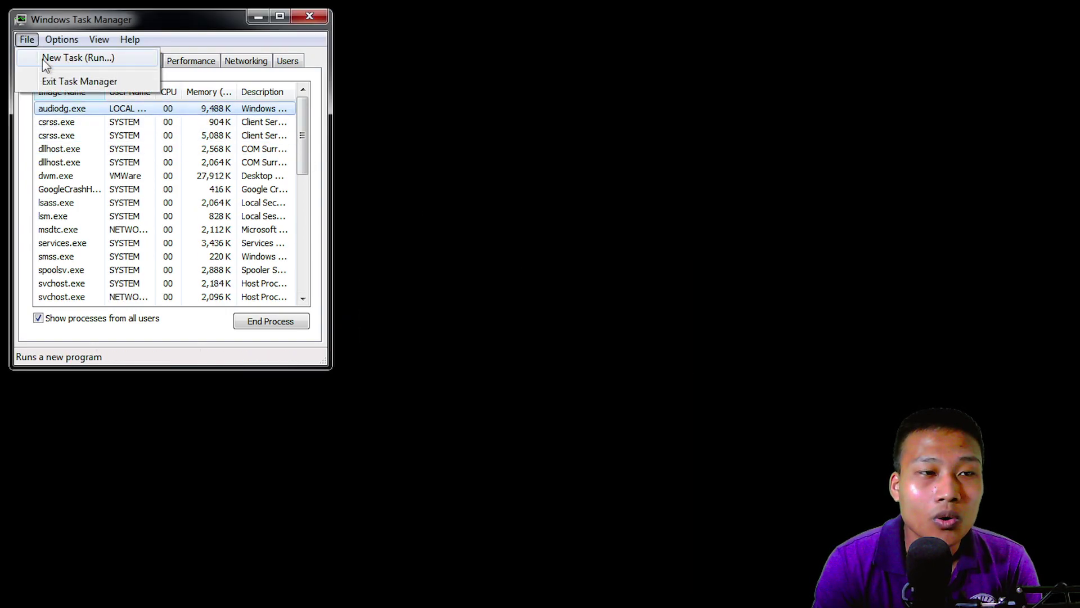
pyautogui.click(37, 61)
pyautogui.click(148, 203)
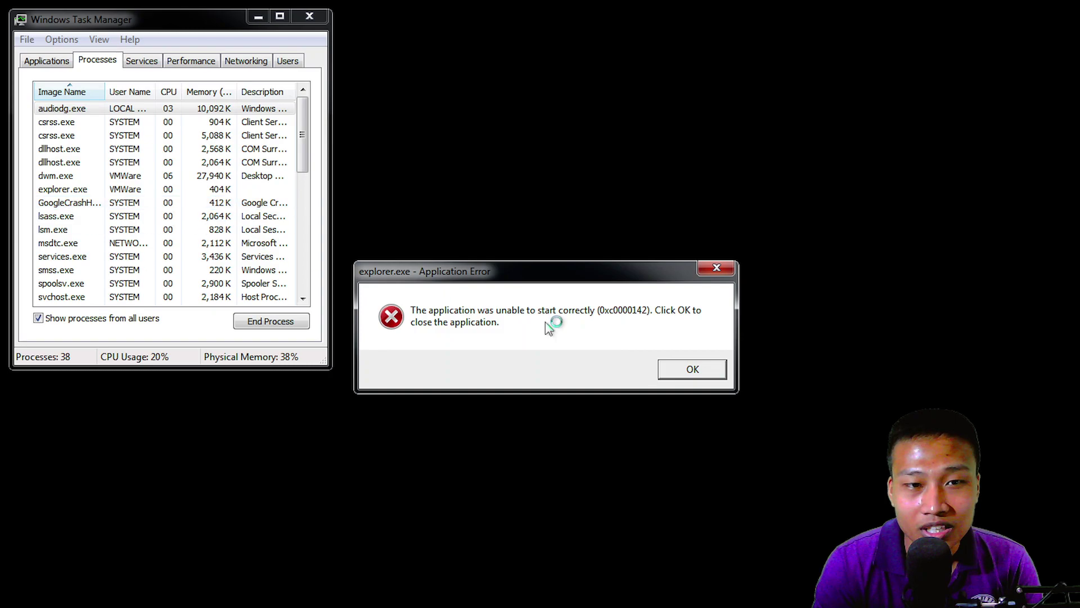
pyautogui.click(688, 369)
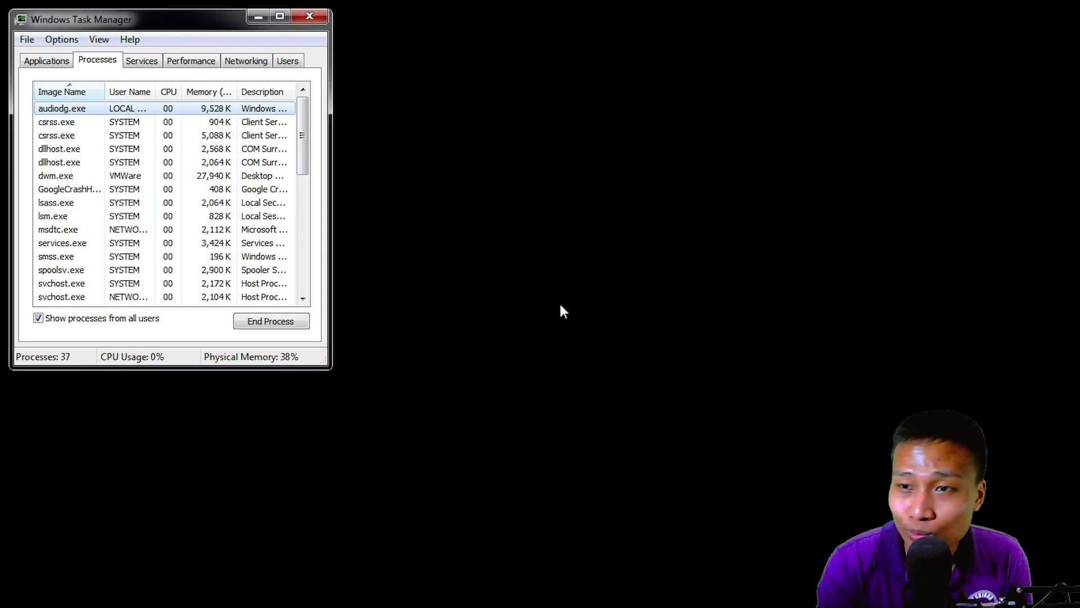
pyautogui.moveTo(222, 29); pyautogui.dragTo(288, 59)
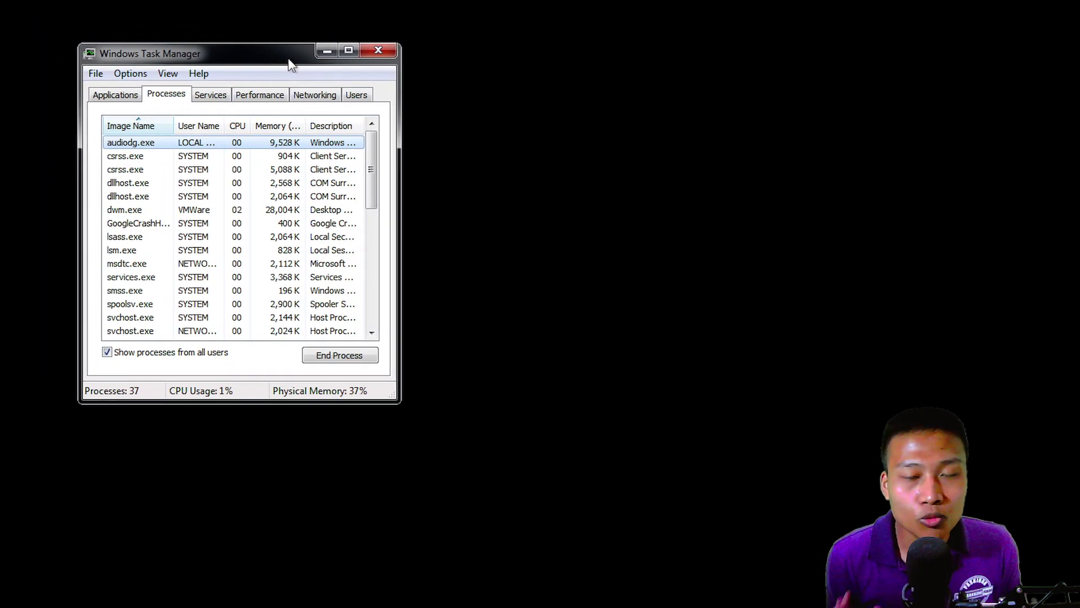